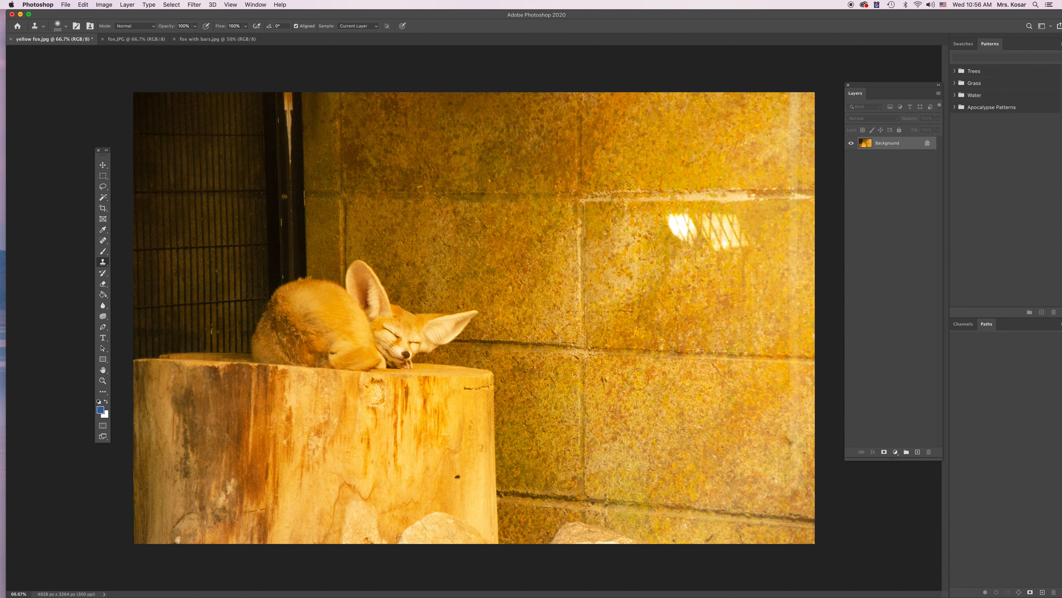
# Duplicate the Background layer of the yellow fox photo and add a Color Balance adjustment layer above the copy.
pyautogui.moveTo(902, 145); pyautogui.dragTo(918, 451)
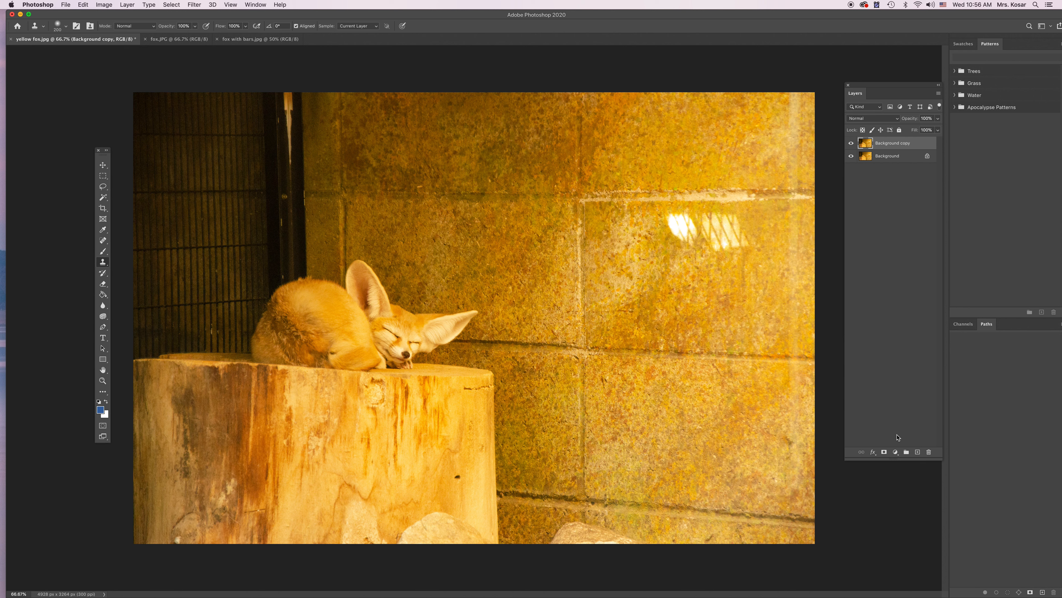
pyautogui.click(896, 452)
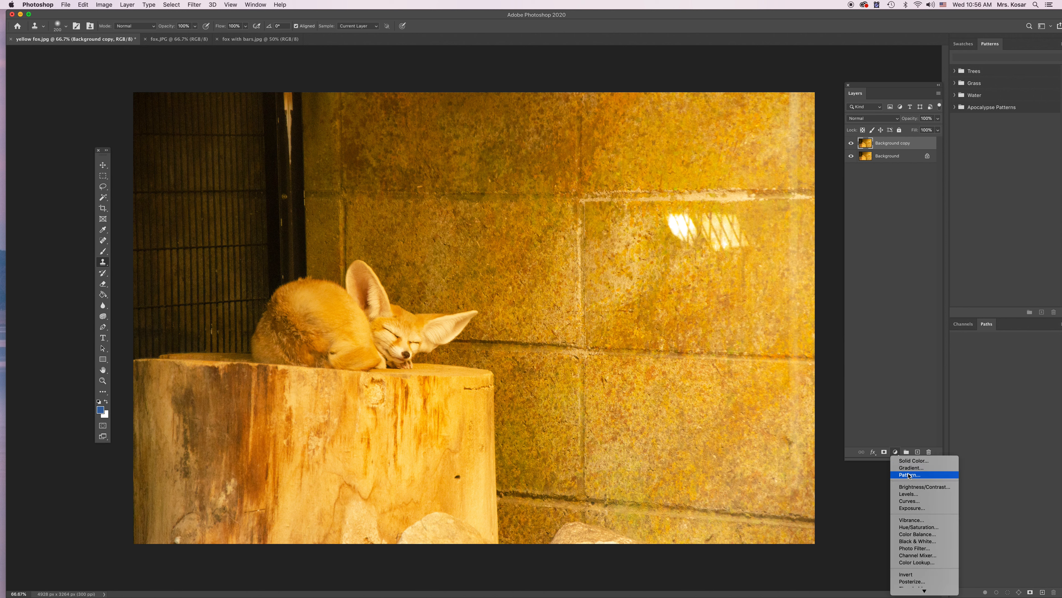
pyautogui.click(915, 534)
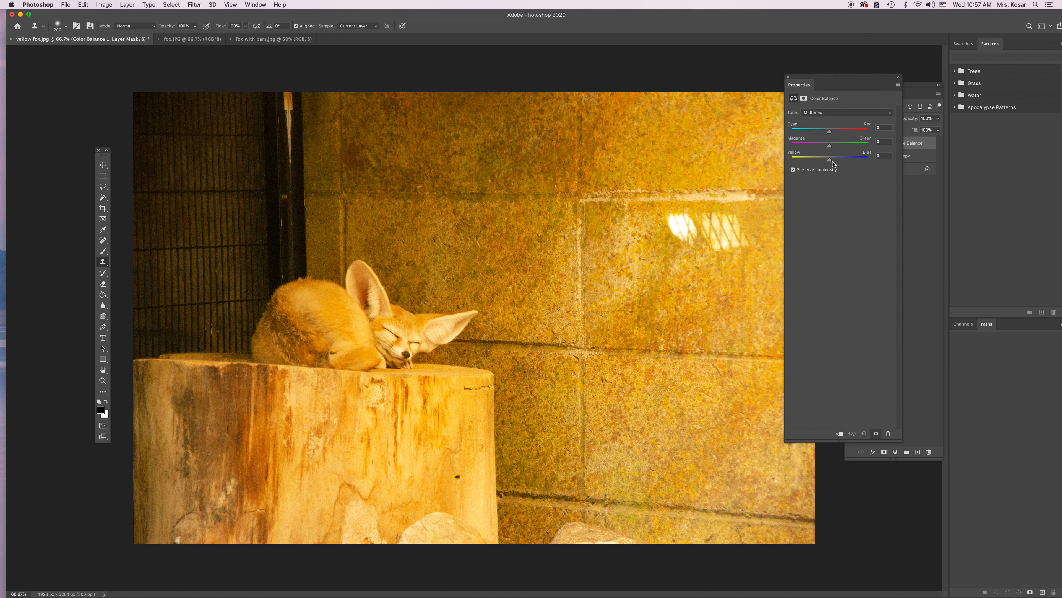
# Set the Color Balance midtones to Cyan/Red -16, Magenta/Green +23 and Yellow/Blue +78, and compare with the adjustment hidden.
pyautogui.moveTo(832, 162)
pyautogui.mouseDown()
pyautogui.moveTo(860, 162)
pyautogui.moveTo(839, 148)
pyautogui.mouseUp()
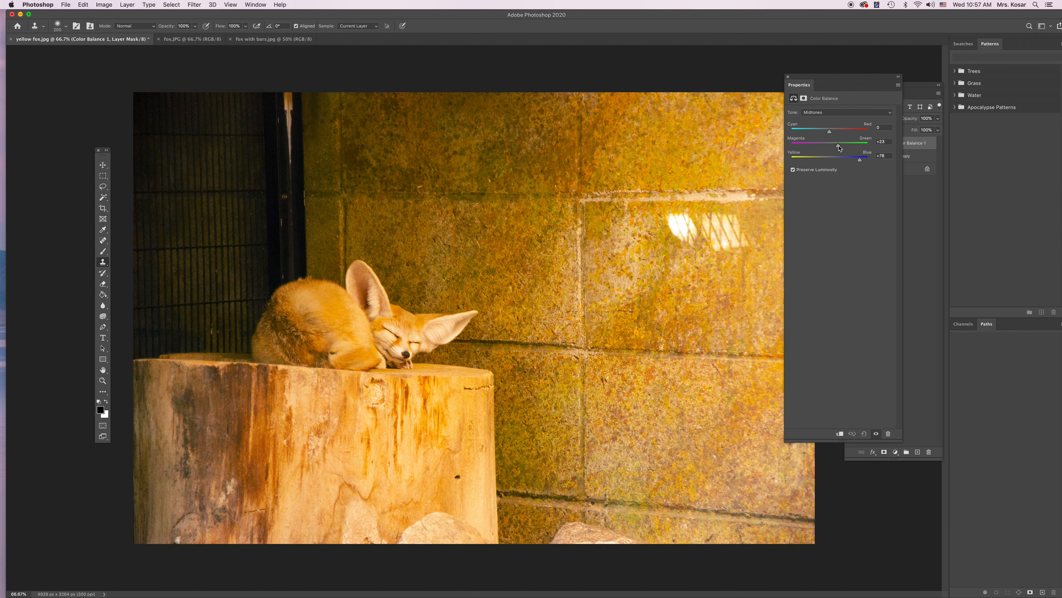
pyautogui.moveTo(829, 132); pyautogui.dragTo(824, 134)
pyautogui.moveTo(837, 84); pyautogui.dragTo(762, 84)
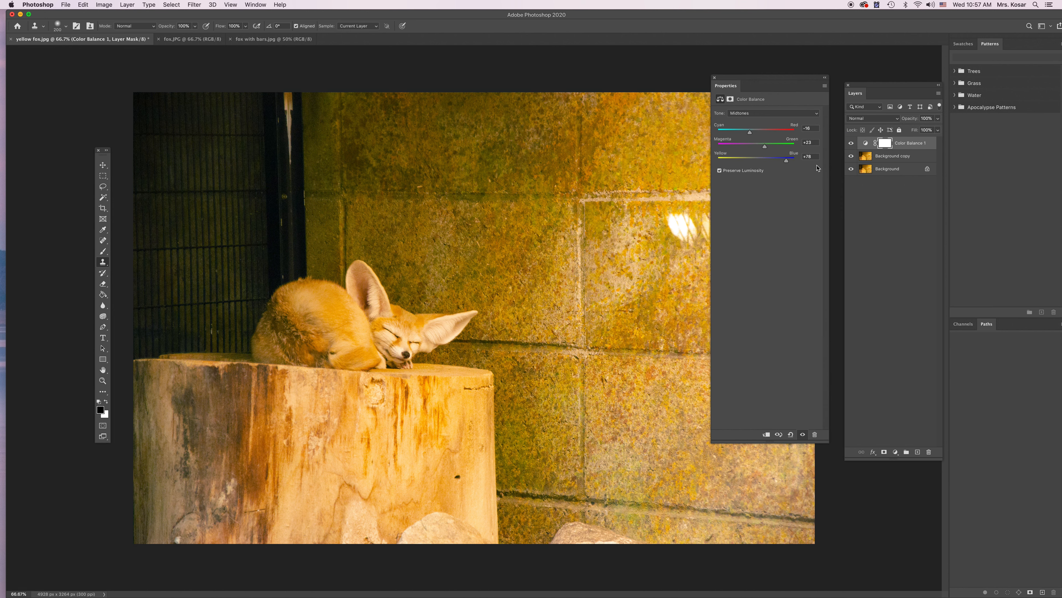
pyautogui.click(852, 143)
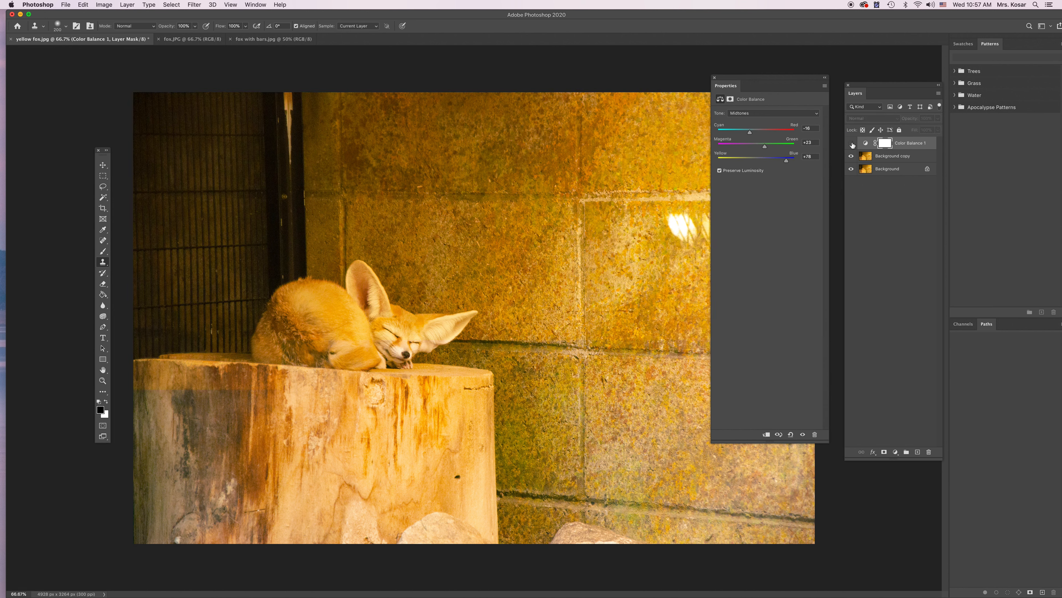
pyautogui.click(851, 143)
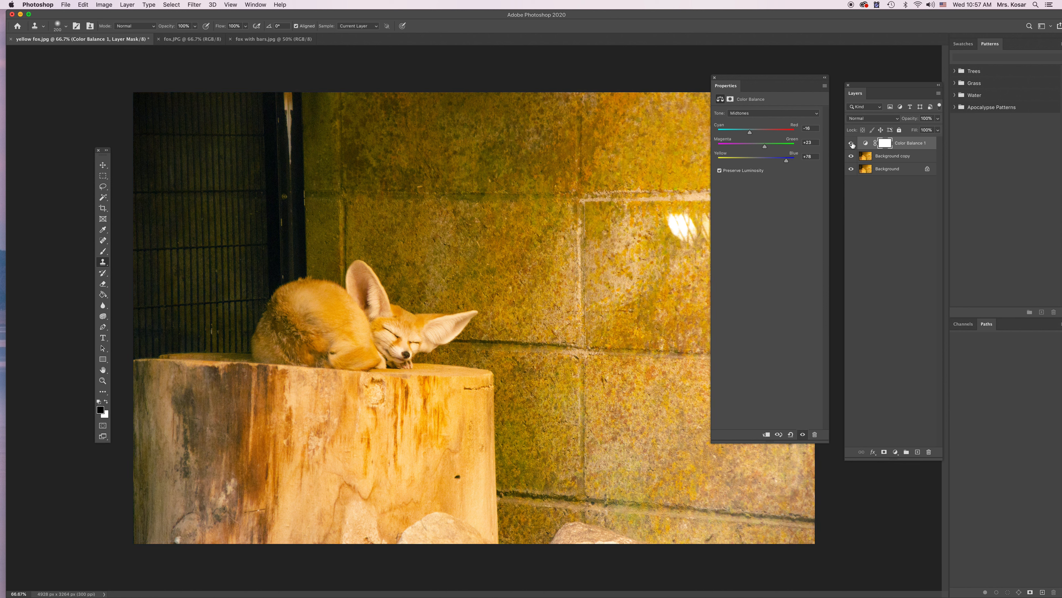
# Set the Color Balance shadows to Cyan/Red -23, Magenta/Green +12 and Yellow/Blue +30, and compare with the adjustment hidden.
pyautogui.click(755, 115)
pyautogui.click(753, 106)
pyautogui.moveTo(756, 160); pyautogui.dragTo(748, 137)
pyautogui.click(851, 144)
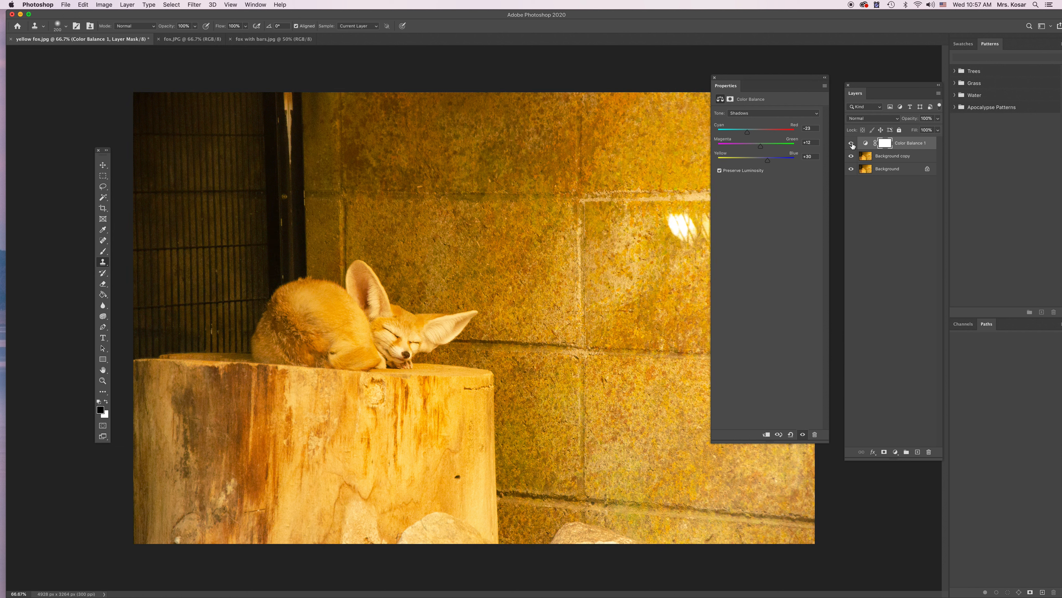
pyautogui.click(851, 144)
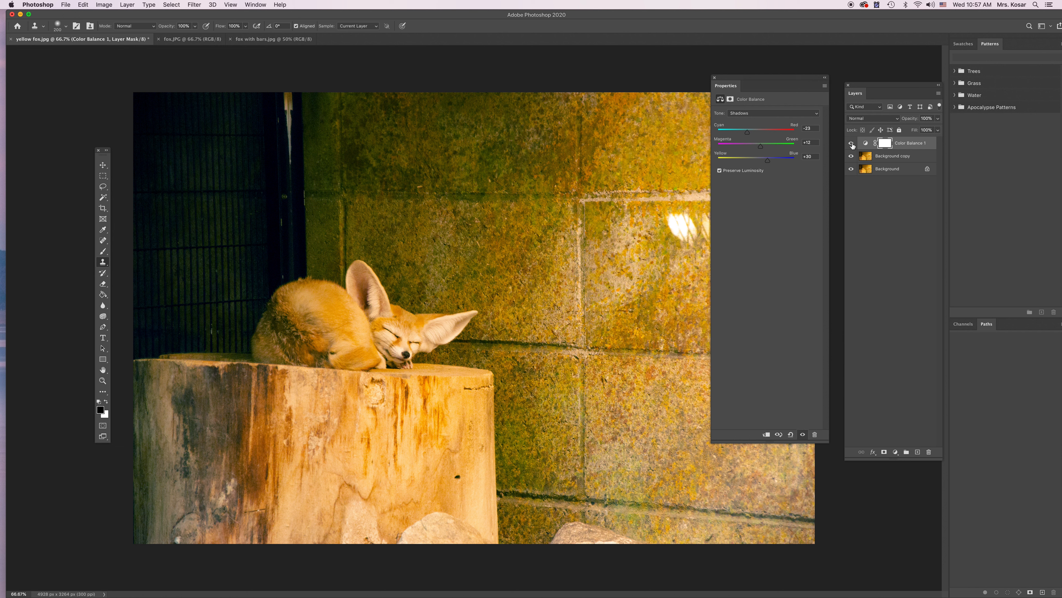
# Set the Color Balance highlights to Cyan/Red -11 and Yellow/Blue +30, and compare with the adjustment hidden.
pyautogui.click(760, 113)
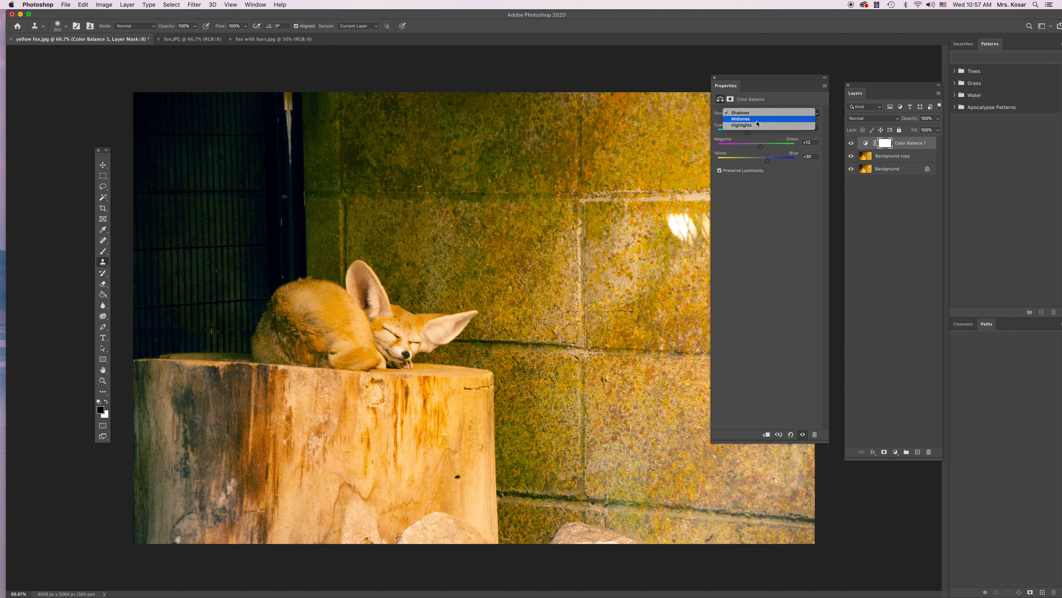
pyautogui.click(755, 129)
pyautogui.moveTo(758, 162); pyautogui.dragTo(753, 137)
pyautogui.click(852, 144)
pyautogui.click(852, 144)
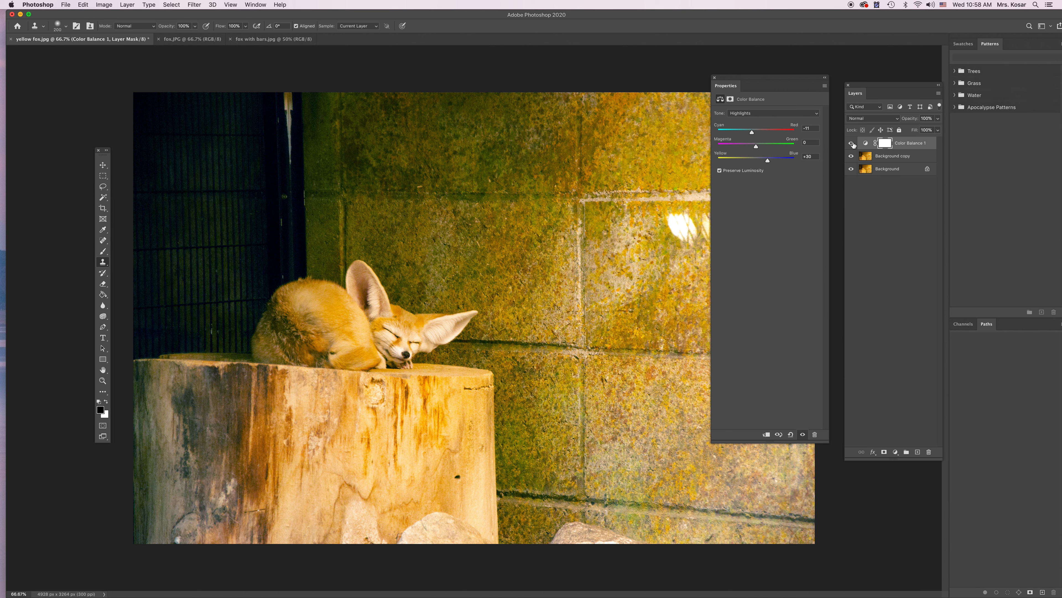
# In fox.JPG, duplicate the Background layer and add a Levels adjustment layer above the copy.
pyautogui.click(186, 40)
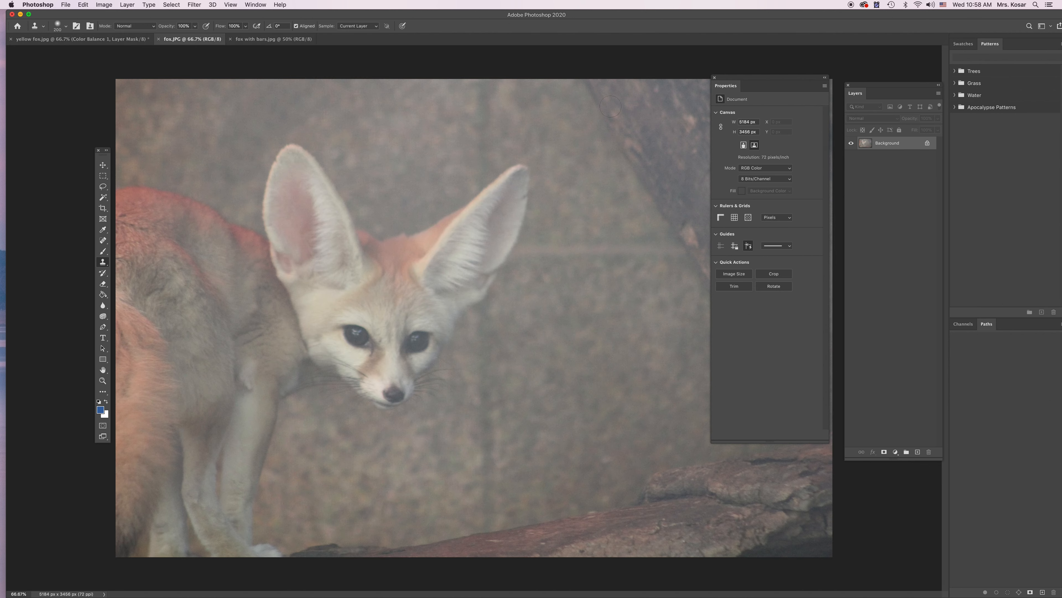
pyautogui.click(715, 78)
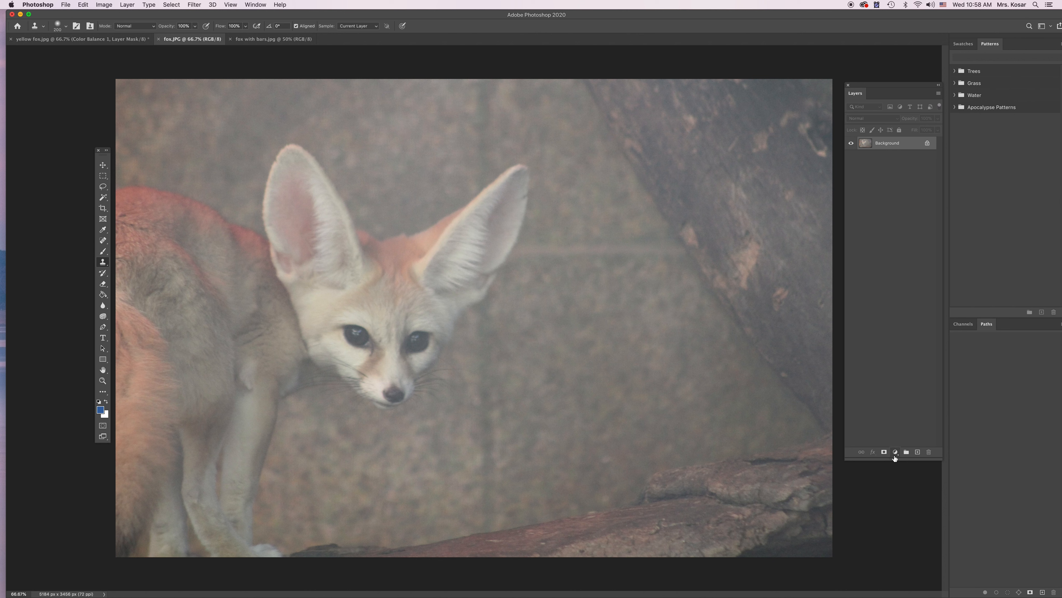
pyautogui.moveTo(894, 146); pyautogui.dragTo(918, 451)
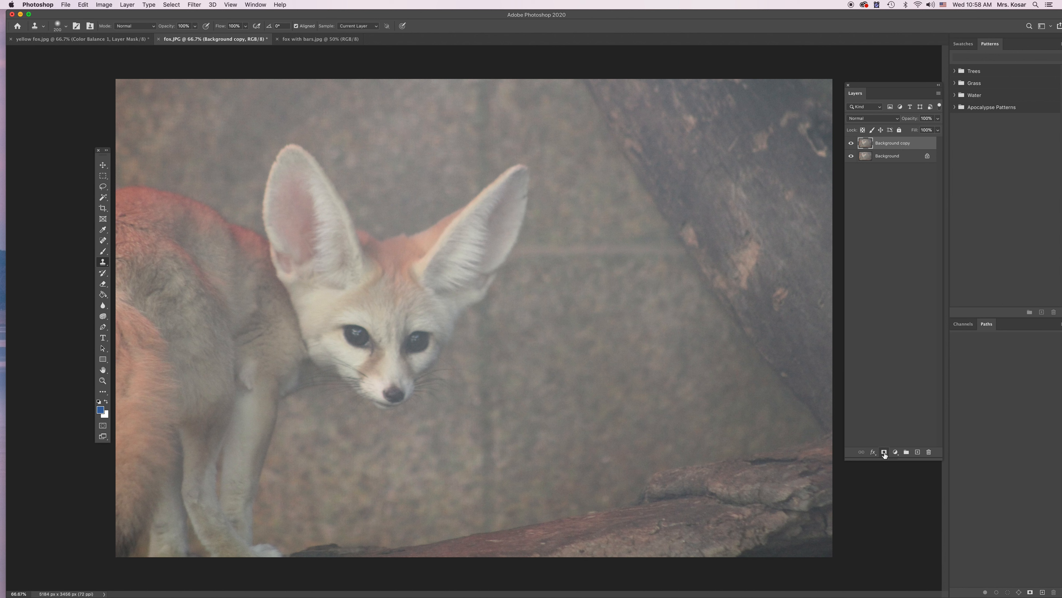
pyautogui.click(896, 452)
pyautogui.click(909, 494)
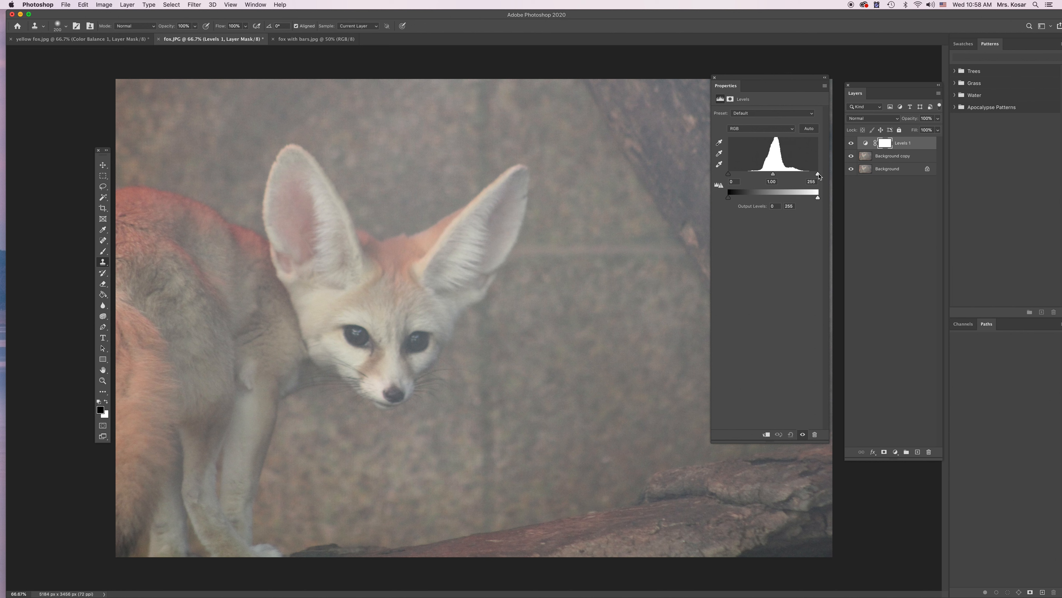
# Set the Levels input values to 86 black, 0.85 midtone and 197 white, and compare with the adjustment hidden.
pyautogui.moveTo(819, 176); pyautogui.dragTo(799, 176)
pyautogui.moveTo(733, 176); pyautogui.dragTo(782, 177)
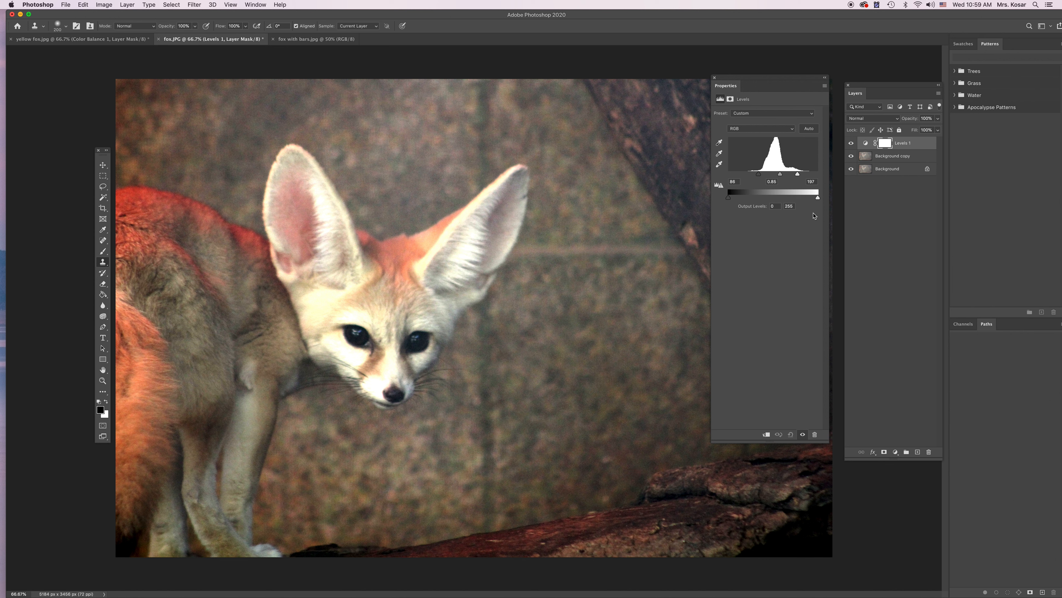
pyautogui.click(851, 144)
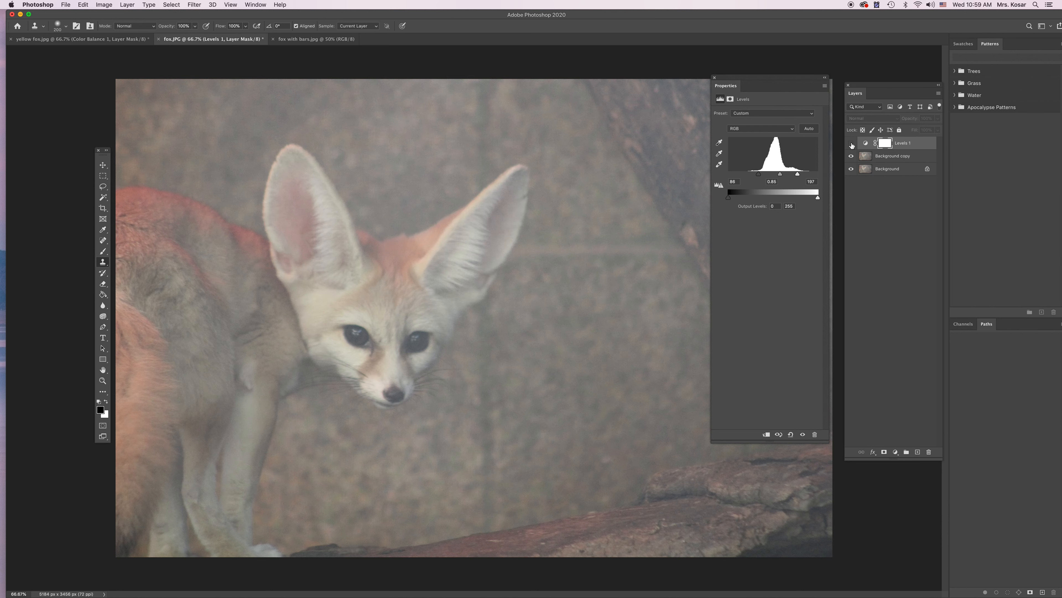
pyautogui.click(851, 143)
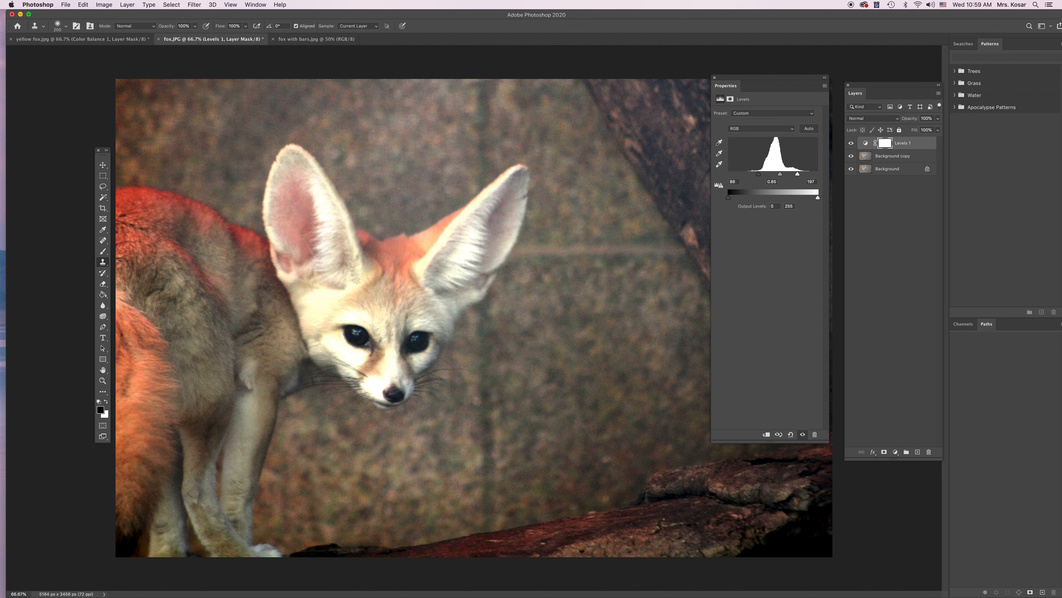
# On the Background copy layer, desaturate the red fur on the fox's back, tail, head and ears with the Sponge tool at 86% flow.
pyautogui.click(884, 157)
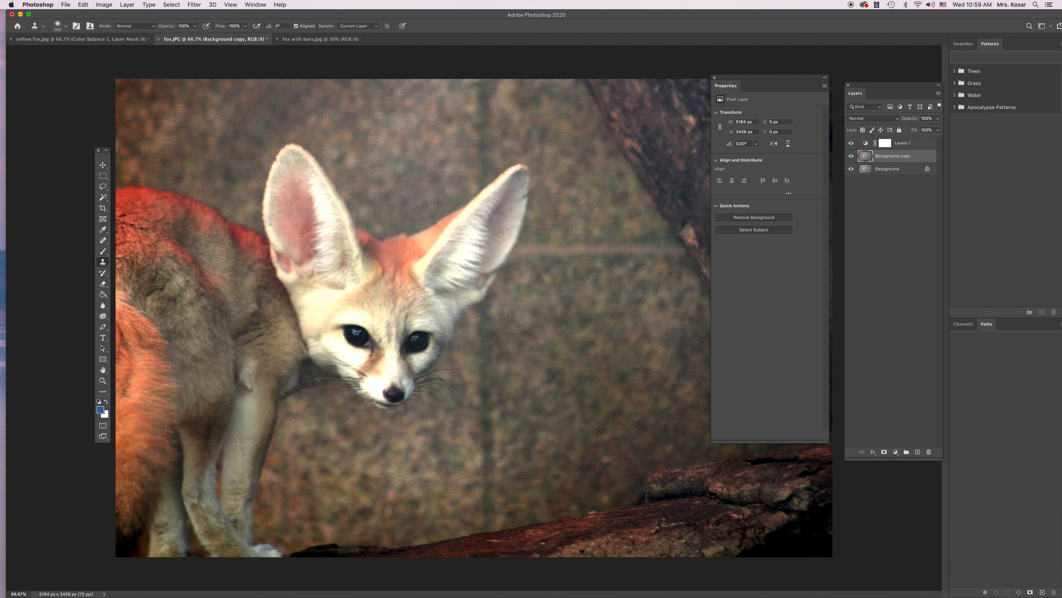
pyautogui.click(104, 317)
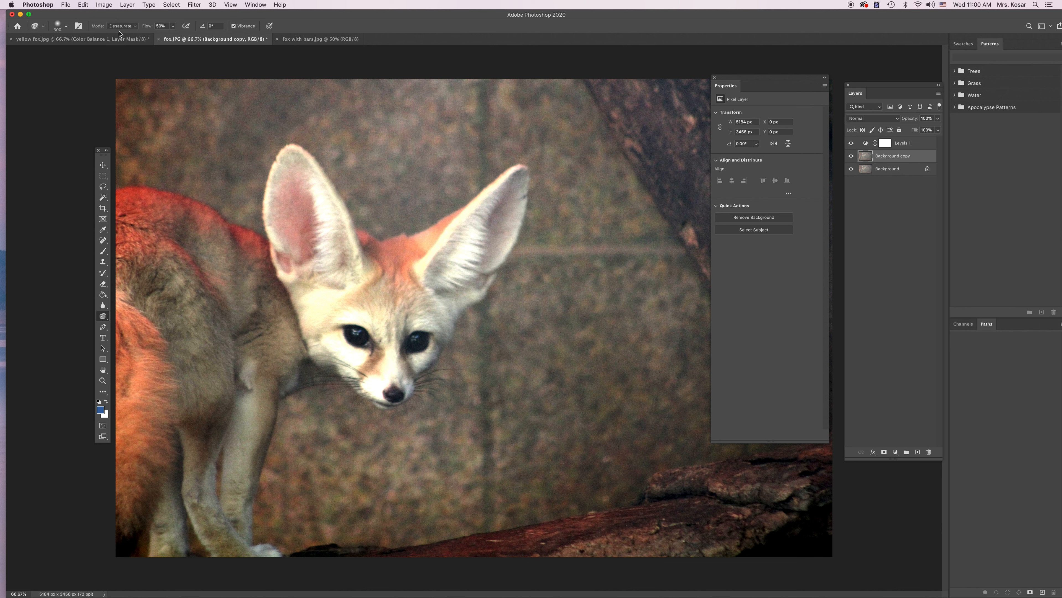
pyautogui.click(173, 27)
pyautogui.moveTo(172, 38); pyautogui.dragTo(187, 38)
pyautogui.click(140, 202)
pyautogui.moveTo(140, 202)
pyautogui.mouseDown()
pyautogui.moveTo(167, 208)
pyautogui.moveTo(122, 203)
pyautogui.moveTo(189, 210)
pyautogui.moveTo(248, 241)
pyautogui.moveTo(264, 264)
pyautogui.moveTo(187, 212)
pyautogui.moveTo(152, 207)
pyautogui.moveTo(124, 223)
pyautogui.moveTo(161, 224)
pyautogui.moveTo(125, 230)
pyautogui.moveTo(126, 246)
pyautogui.moveTo(171, 254)
pyautogui.moveTo(225, 304)
pyautogui.moveTo(205, 266)
pyautogui.moveTo(180, 250)
pyautogui.moveTo(211, 298)
pyautogui.moveTo(159, 327)
pyautogui.moveTo(118, 197)
pyautogui.moveTo(164, 195)
pyautogui.mouseUp()
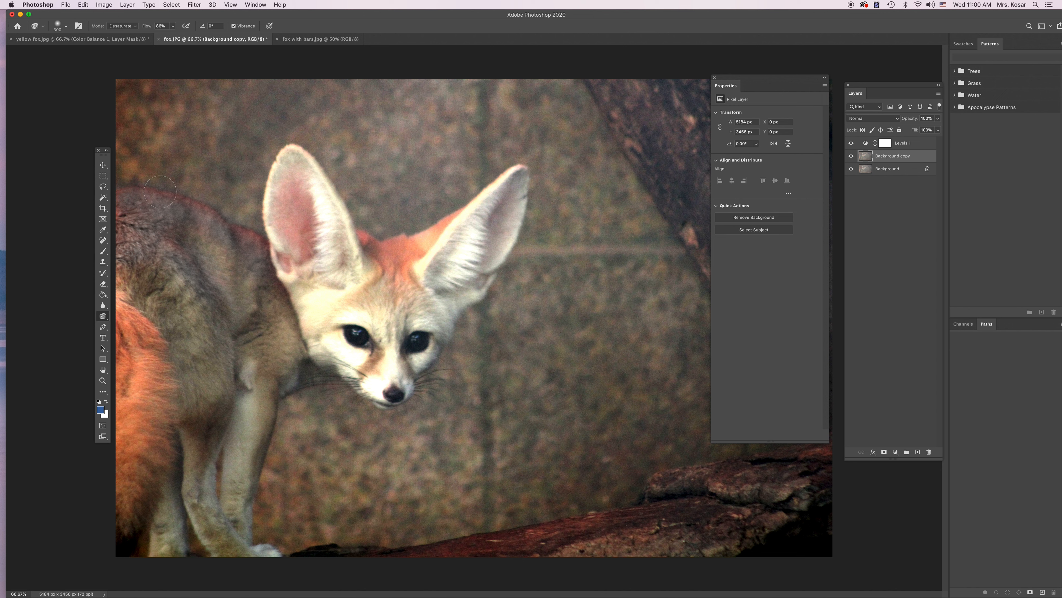
pyautogui.moveTo(127, 324); pyautogui.dragTo(126, 482)
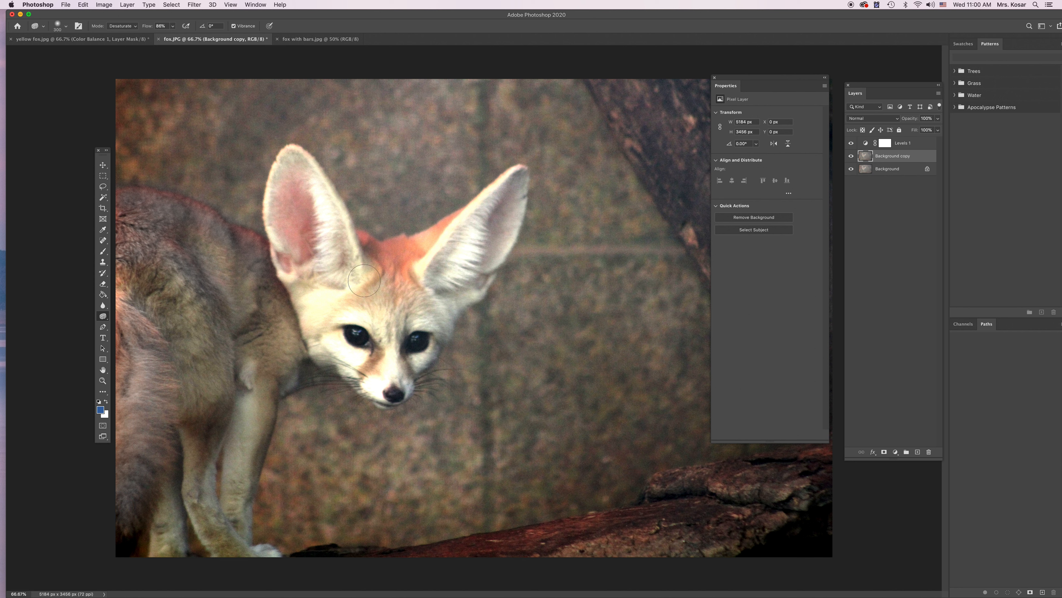
pyautogui.moveTo(379, 264)
pyautogui.mouseDown()
pyautogui.moveTo(452, 231)
pyautogui.moveTo(398, 284)
pyautogui.moveTo(419, 292)
pyautogui.moveTo(415, 265)
pyautogui.moveTo(328, 236)
pyautogui.moveTo(303, 250)
pyautogui.moveTo(301, 166)
pyautogui.moveTo(302, 210)
pyautogui.moveTo(280, 196)
pyautogui.mouseUp()
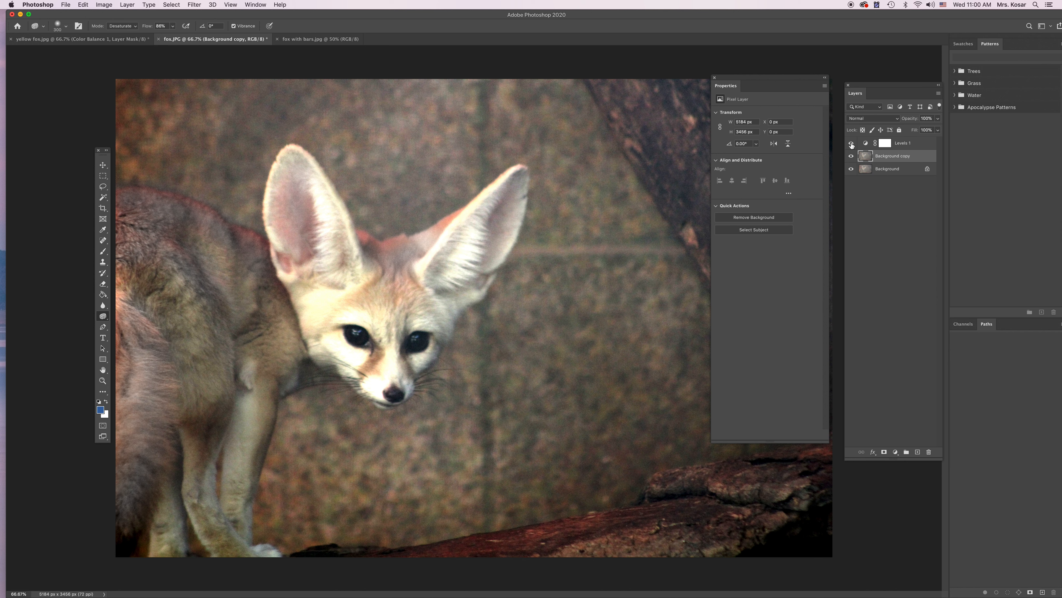
# Compare the edited fox with the original by toggling the visibility of the layers above Background and of the Background copy layer.
pyautogui.keyDown('alt'); pyautogui.click(851, 169); pyautogui.keyUp('alt')
pyautogui.keyDown('alt'); pyautogui.click(851, 170); pyautogui.keyUp('alt')
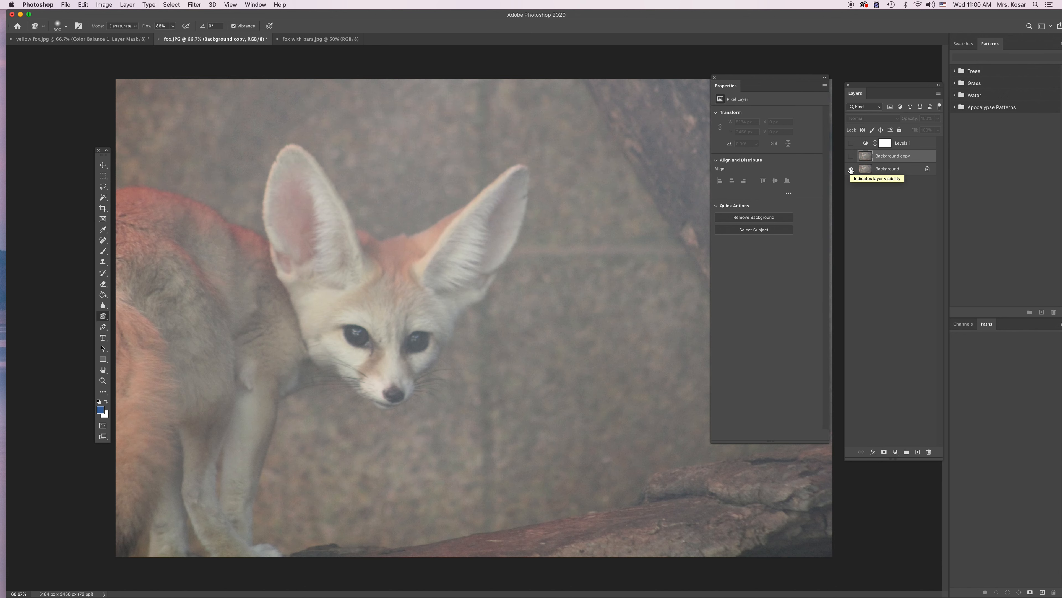
pyautogui.keyDown('alt'); pyautogui.click(851, 169); pyautogui.keyUp('alt')
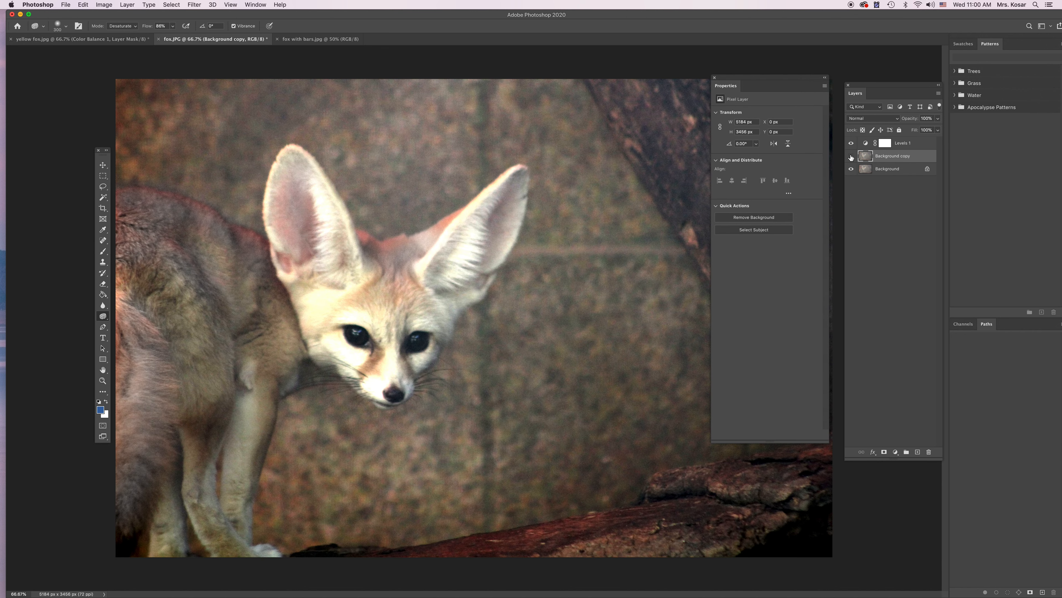
pyautogui.click(852, 156)
pyautogui.click(851, 157)
pyautogui.click(851, 157)
pyautogui.click(851, 157)
pyautogui.click(851, 156)
pyautogui.click(852, 156)
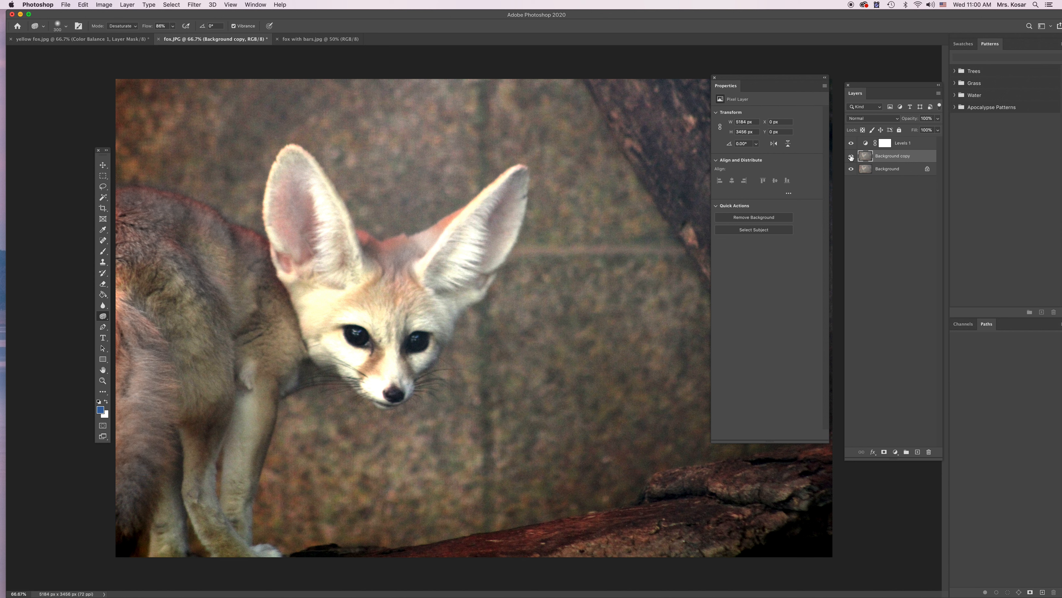